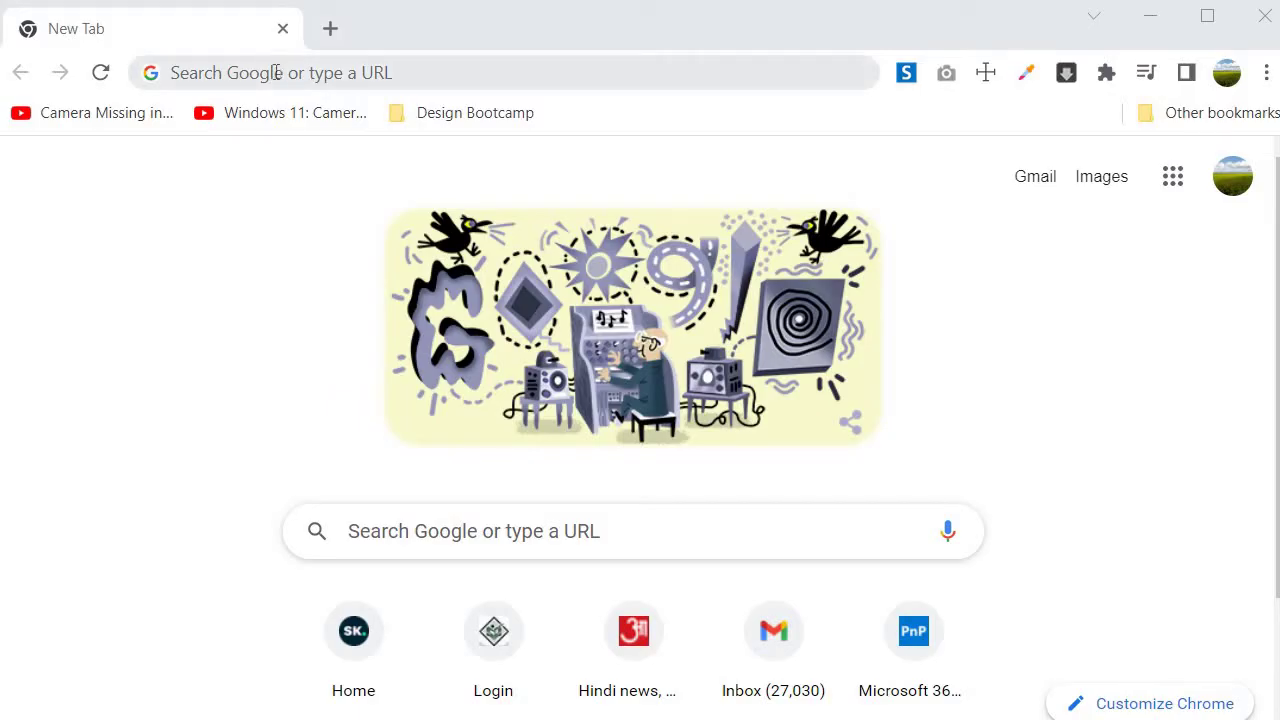
Load flow.microsoft.com in Chrome to reach the Power Automate home page
click(276, 72)
text(flow.mic)
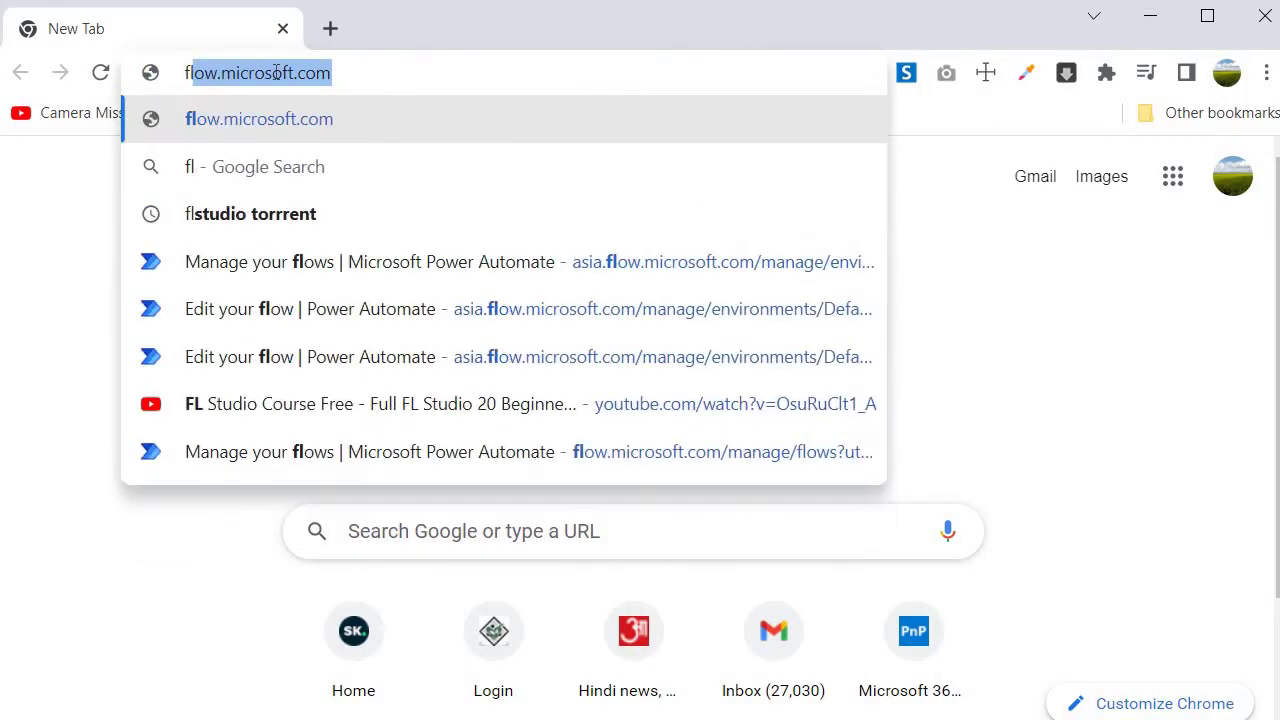
text(rosof)
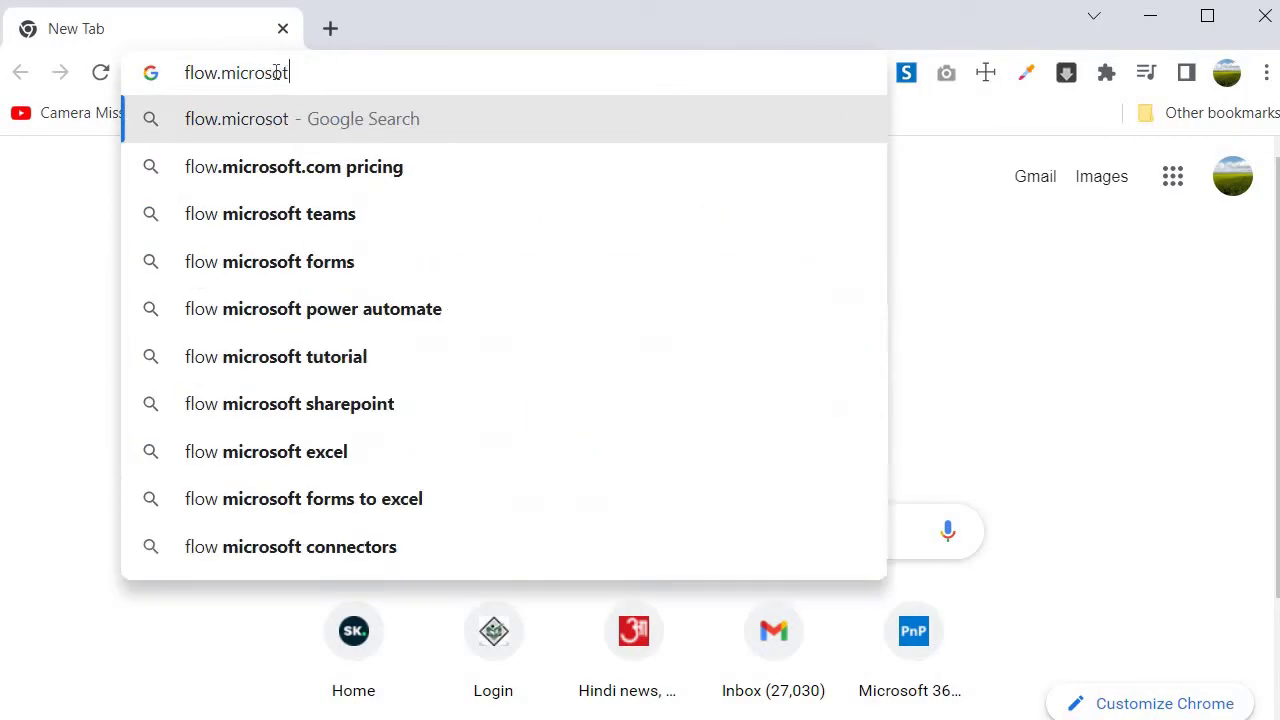
key(Return)
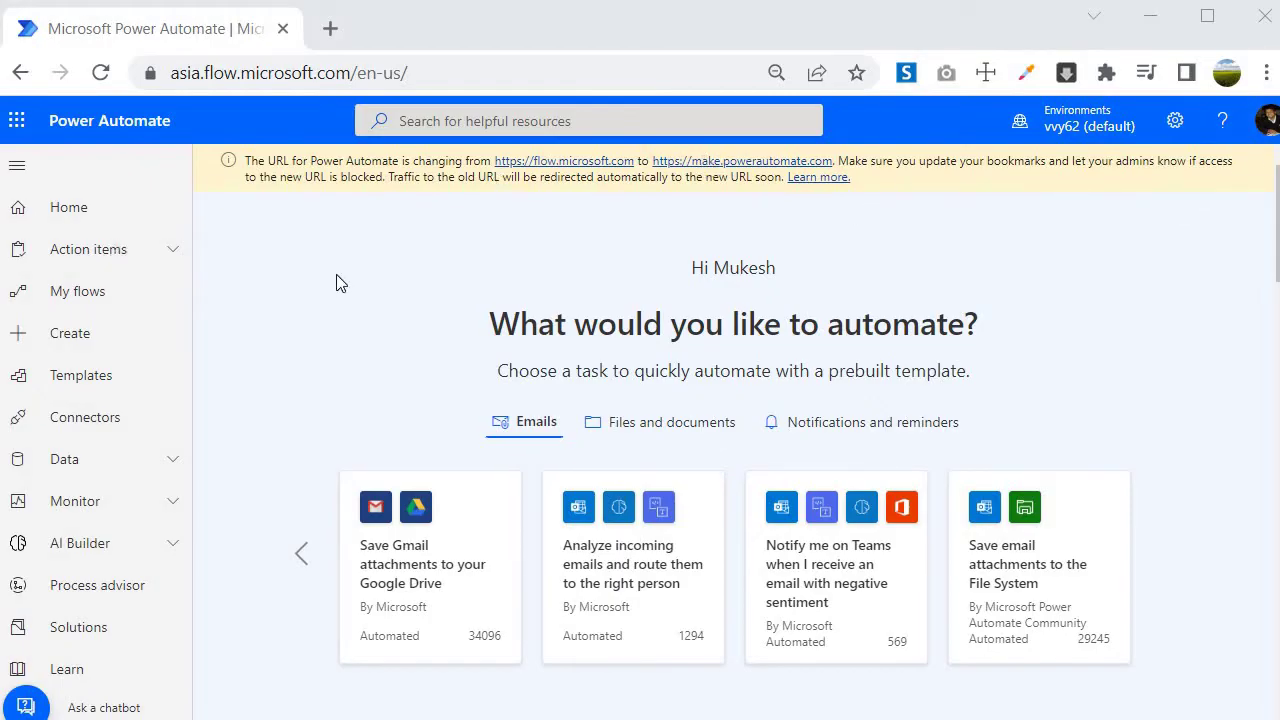
Go to the Create page and open the Automated cloud flow setup dialog
click(68, 343)
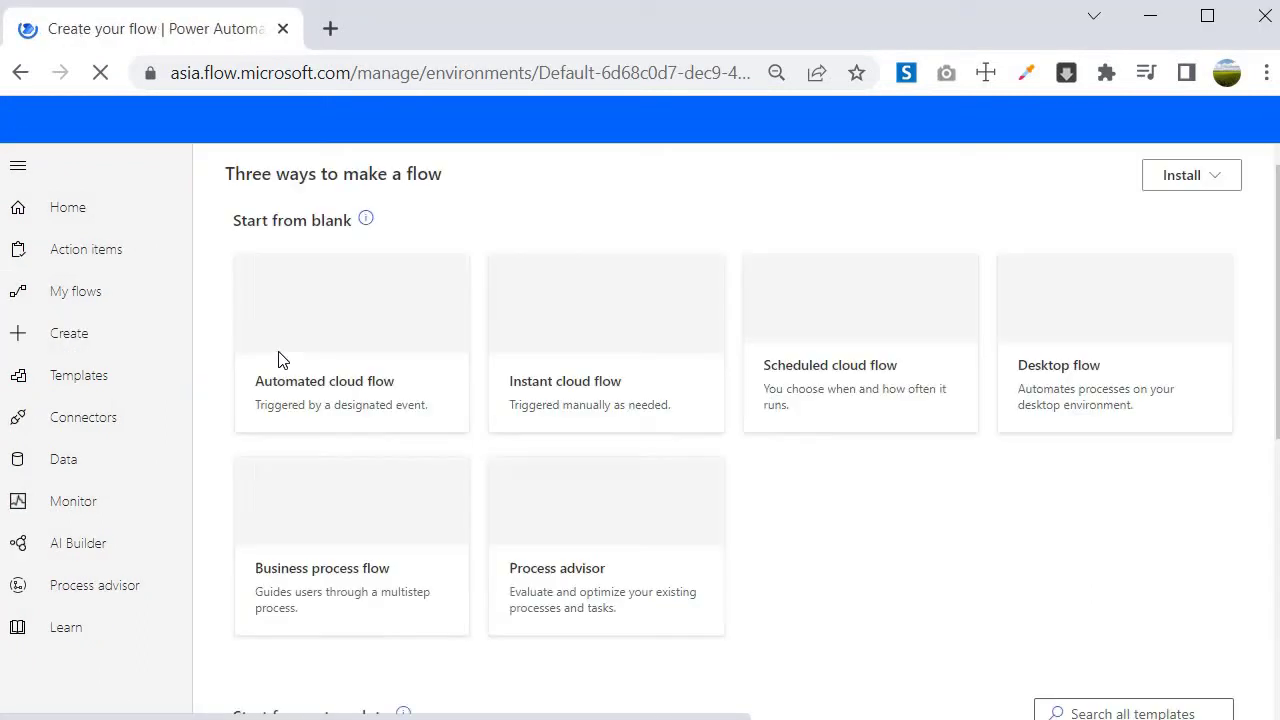
scroll(506, 406, down, 3)
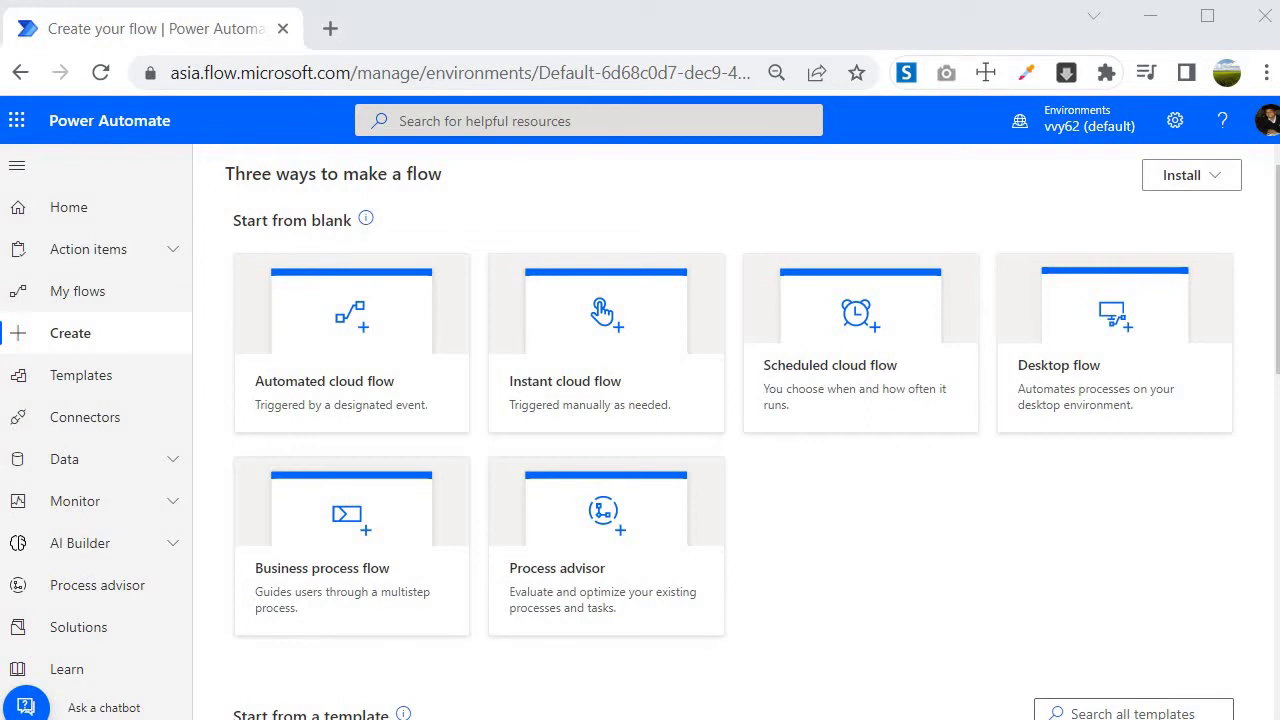
click(386, 268)
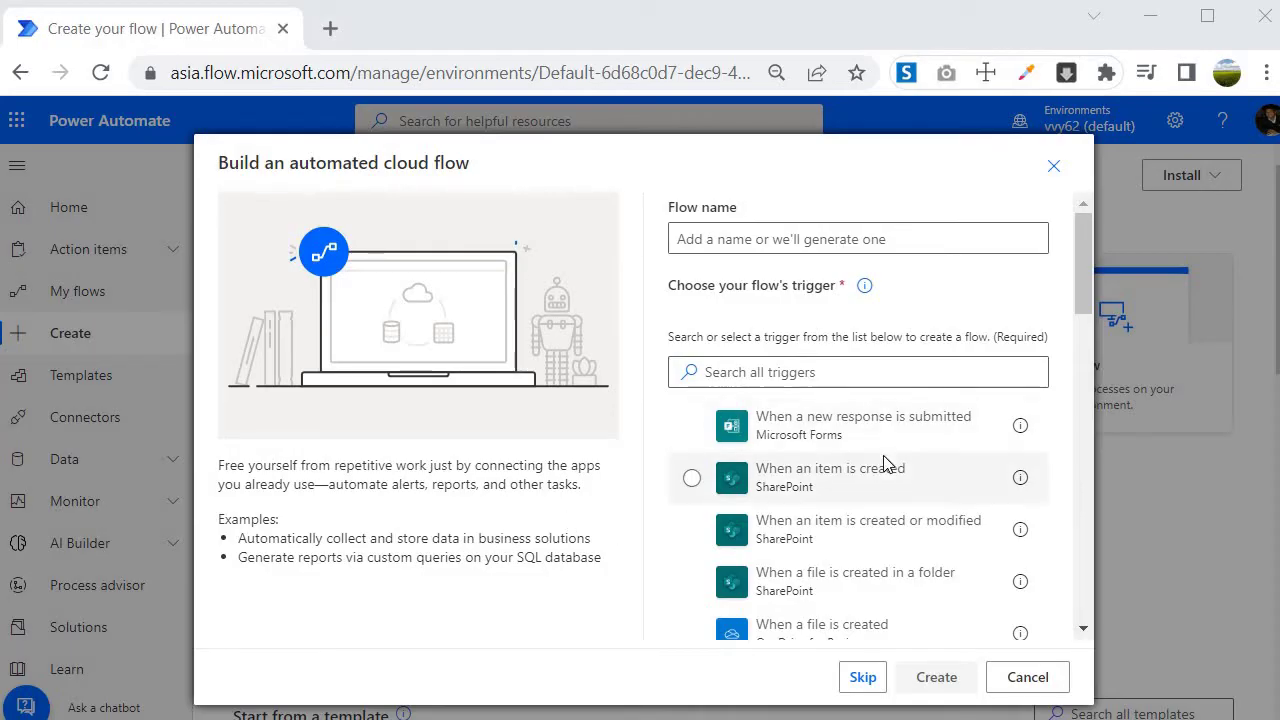
scroll(858, 482, down, 5)
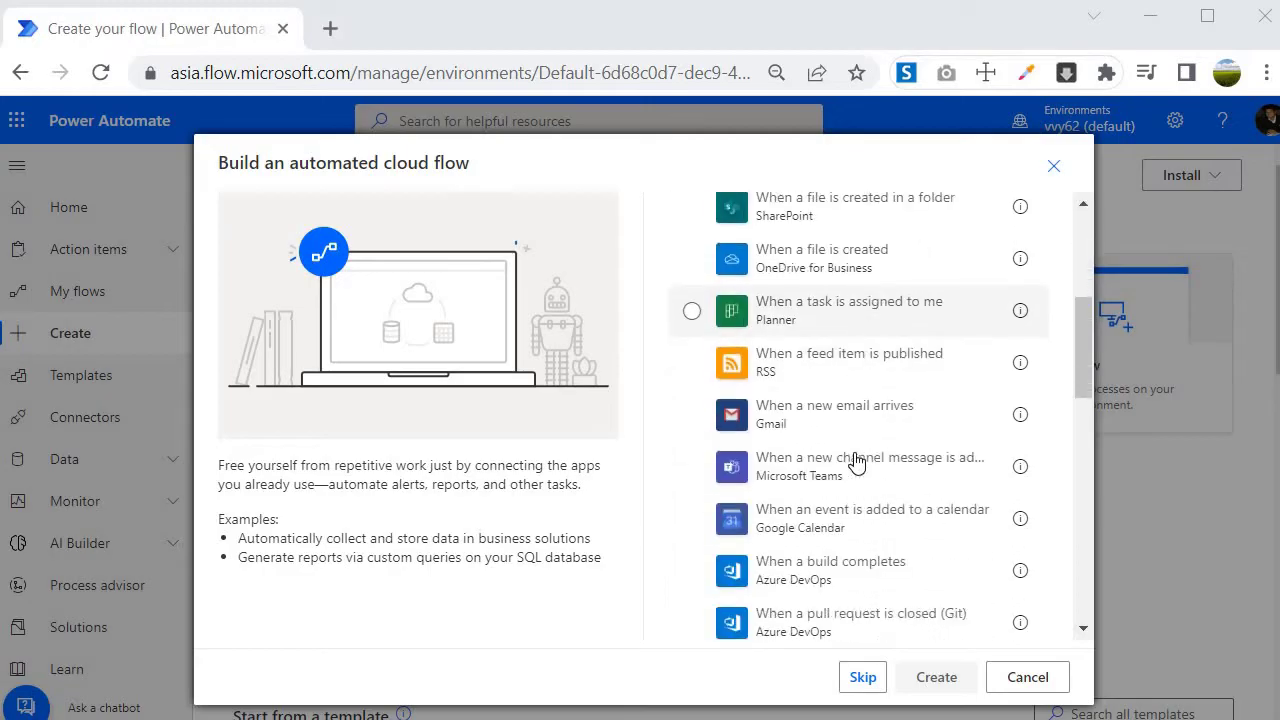
scroll(838, 460, up, 8)
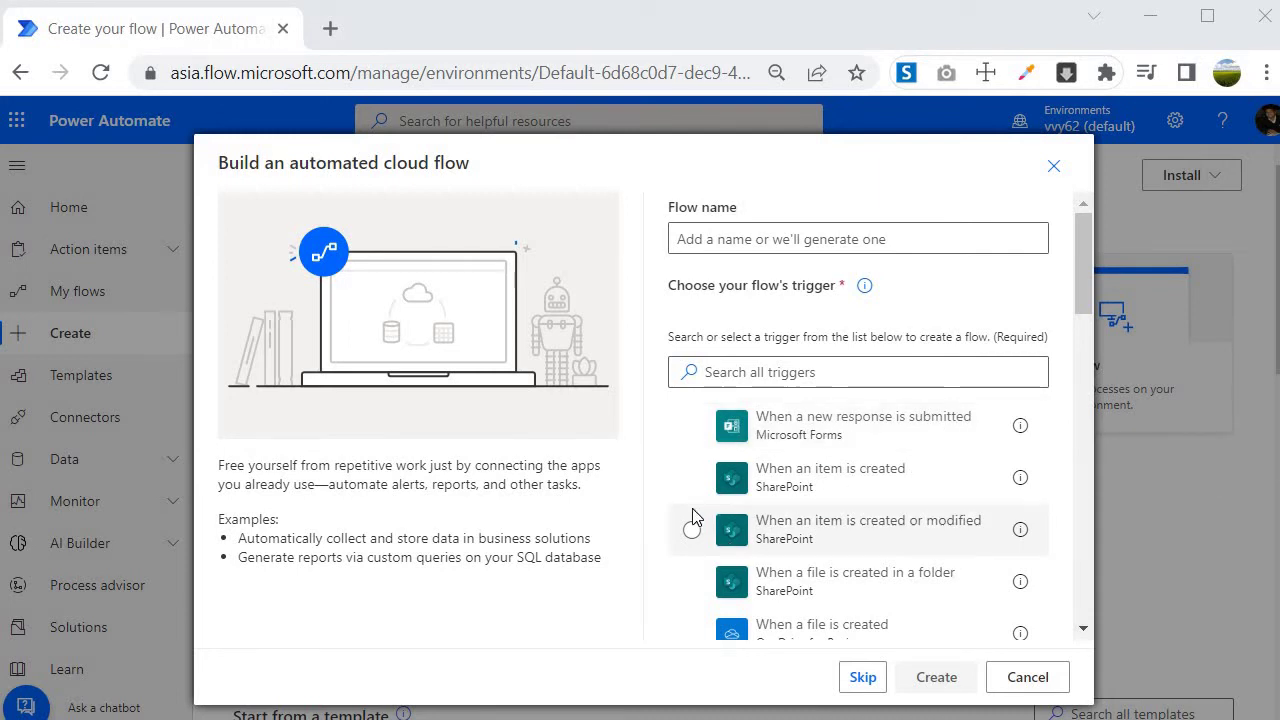
scroll(757, 340, down, 2)
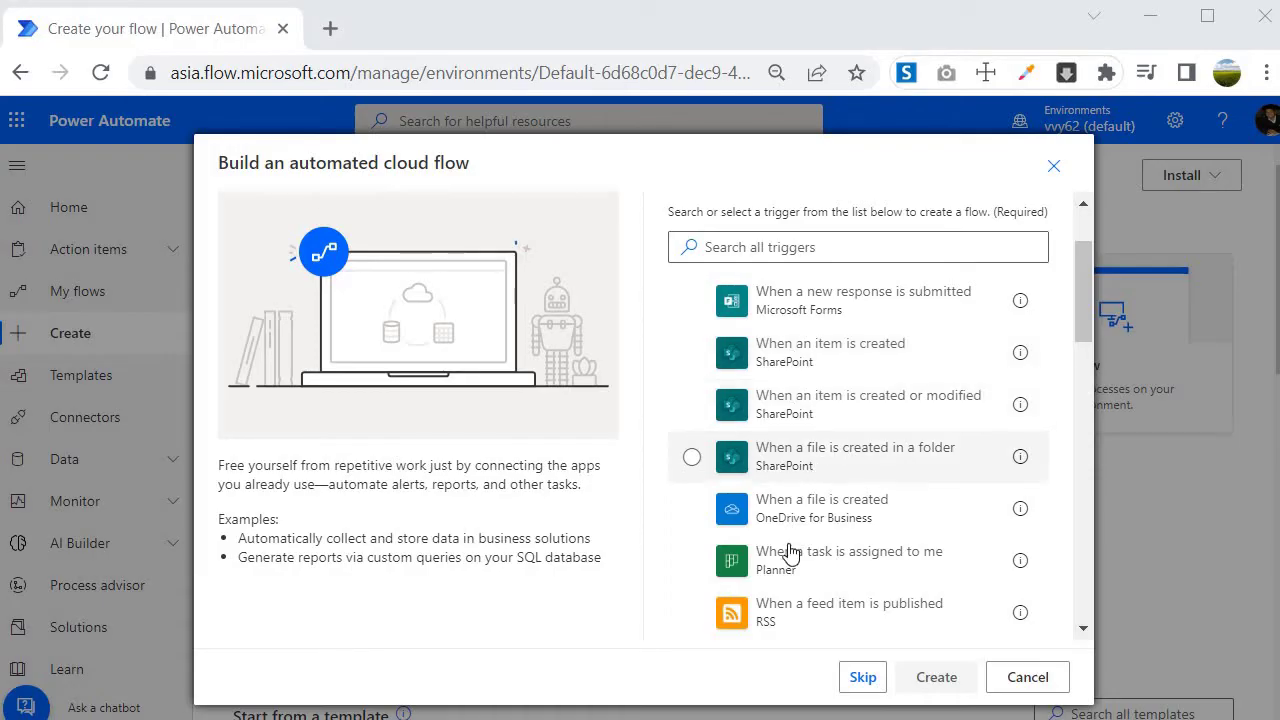
scroll(788, 517, down, 1)
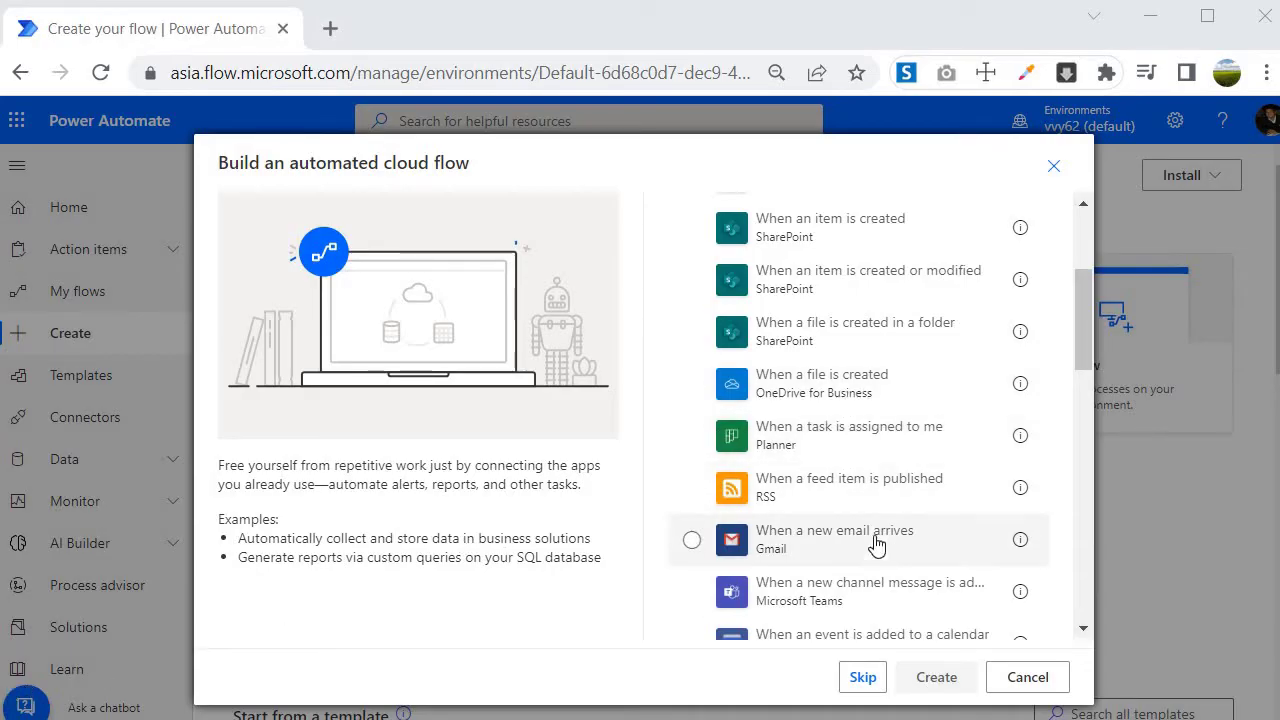
scroll(794, 510, up, 3)
click(804, 372)
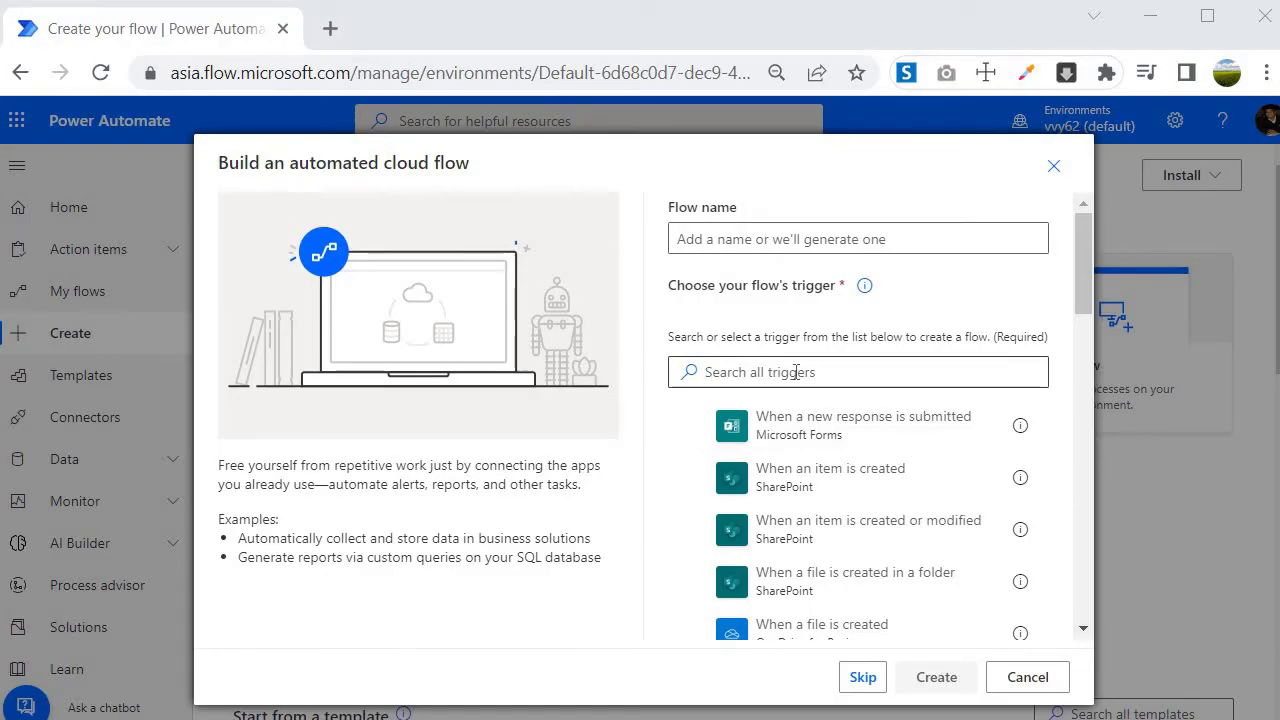
Search the automated flow triggers for 'Cre' and browse the matches
click(795, 372)
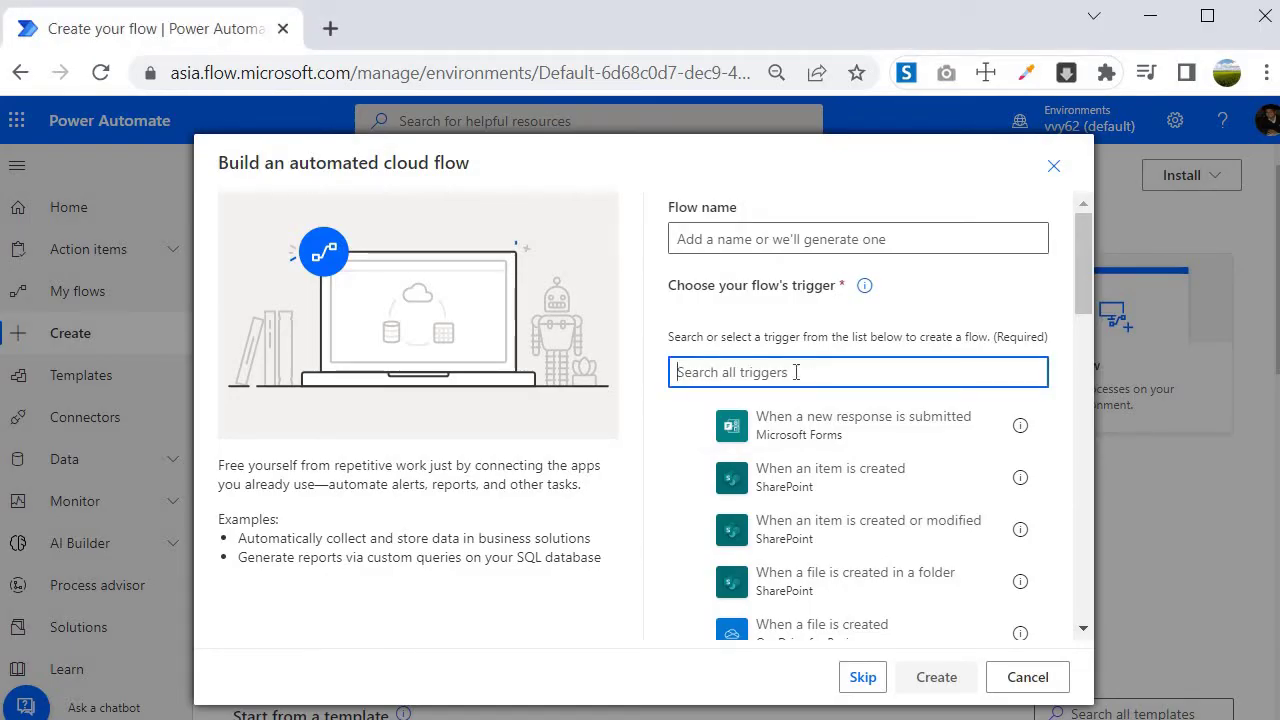
text(Create)
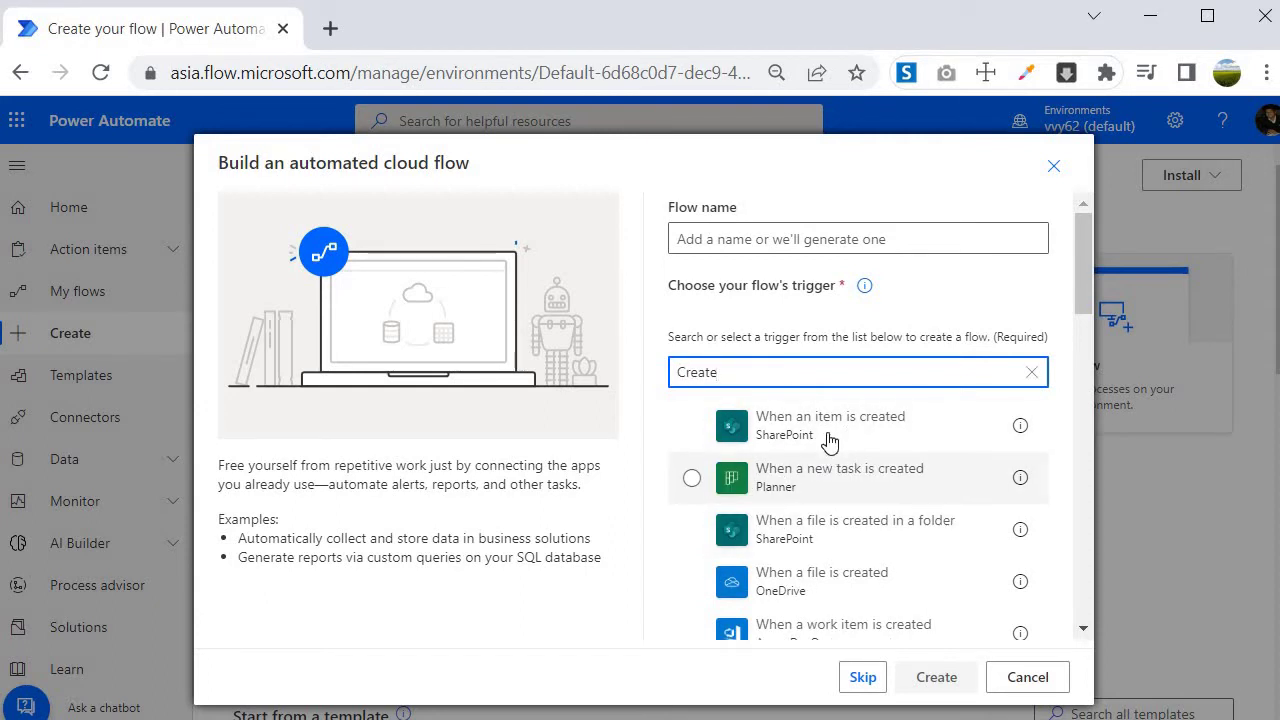
scroll(866, 566, down, 3)
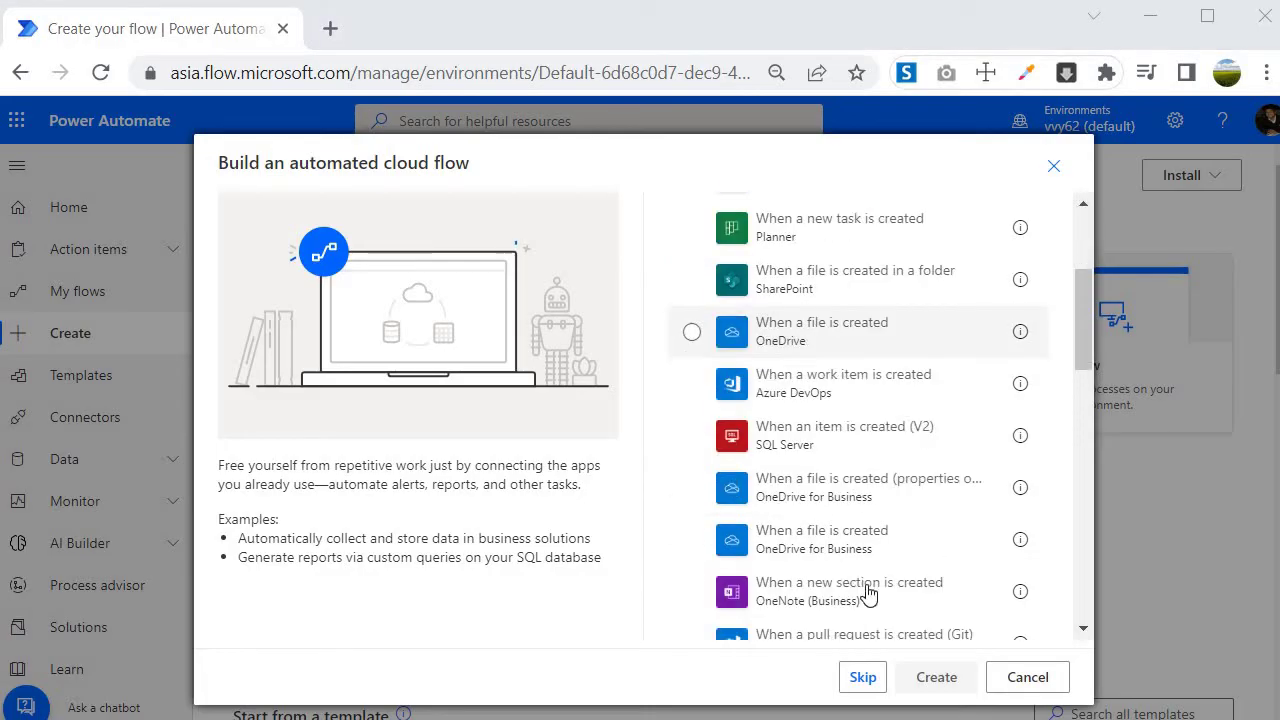
scroll(860, 560, up, 5)
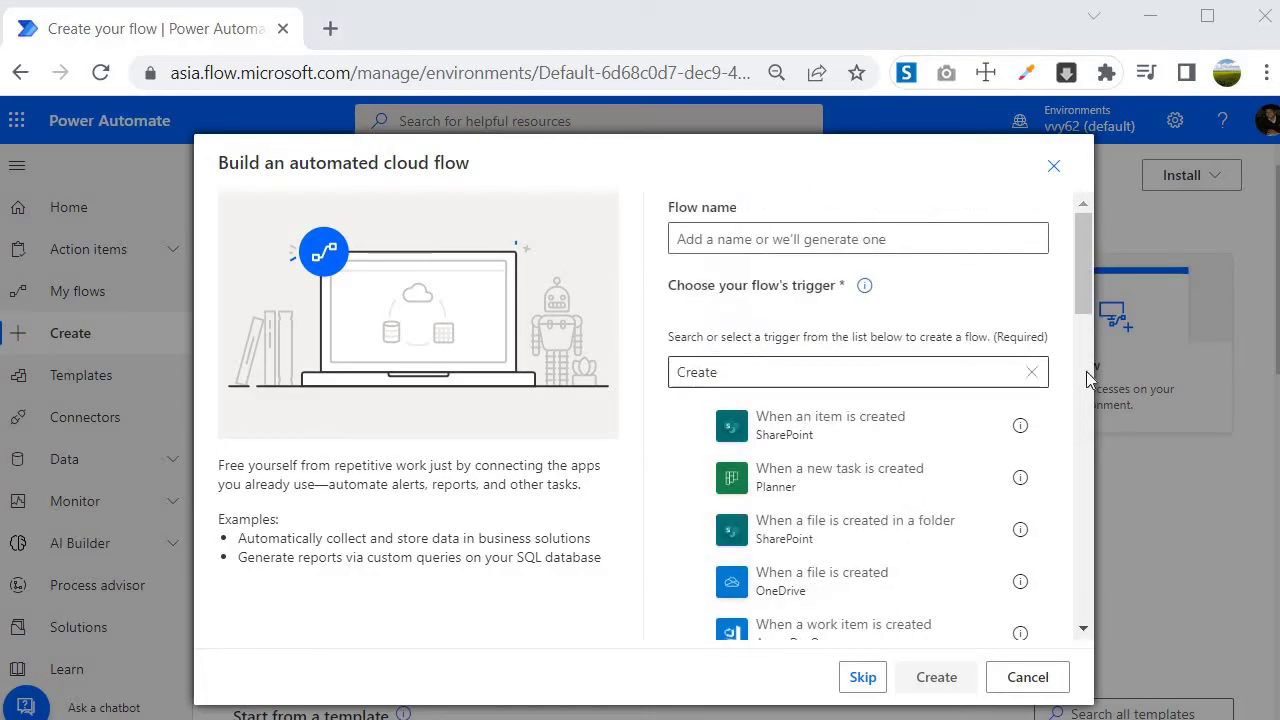
Search the triggers for 'SharePoint', then 'OneDrive', browsing each result list
click(1031, 372)
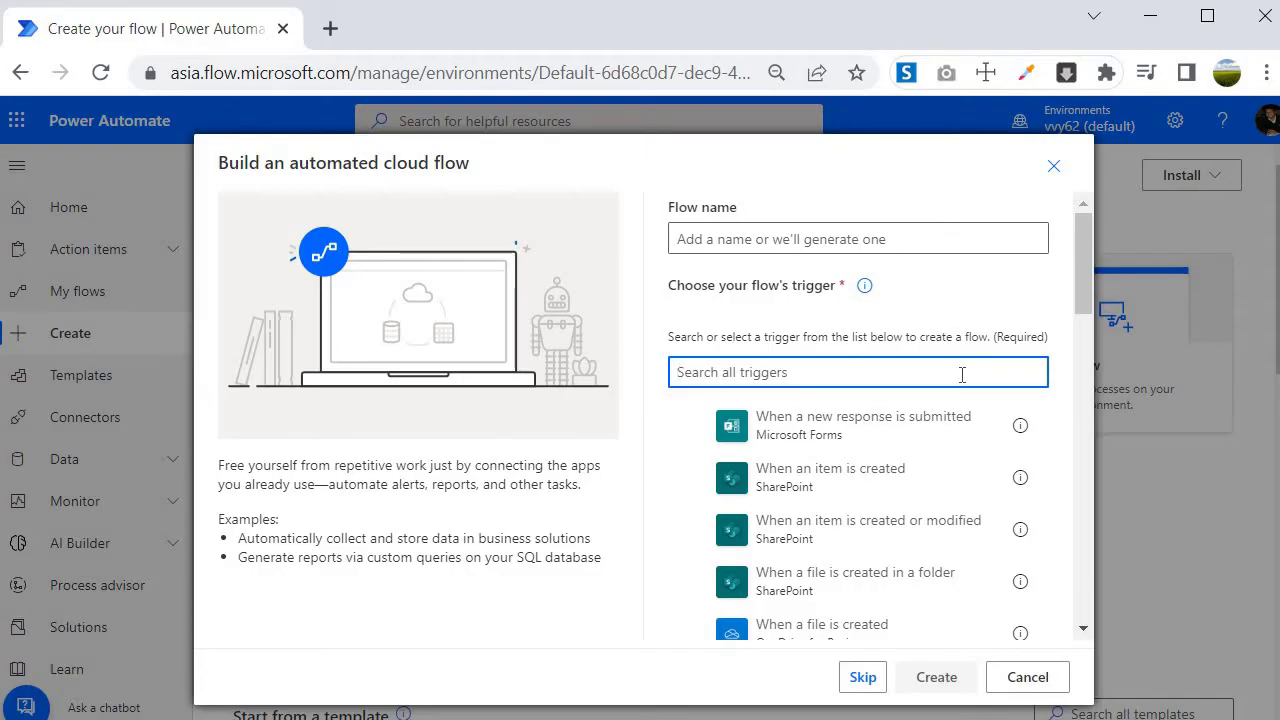
text(SharePoint)
scroll(840, 490, down, 3)
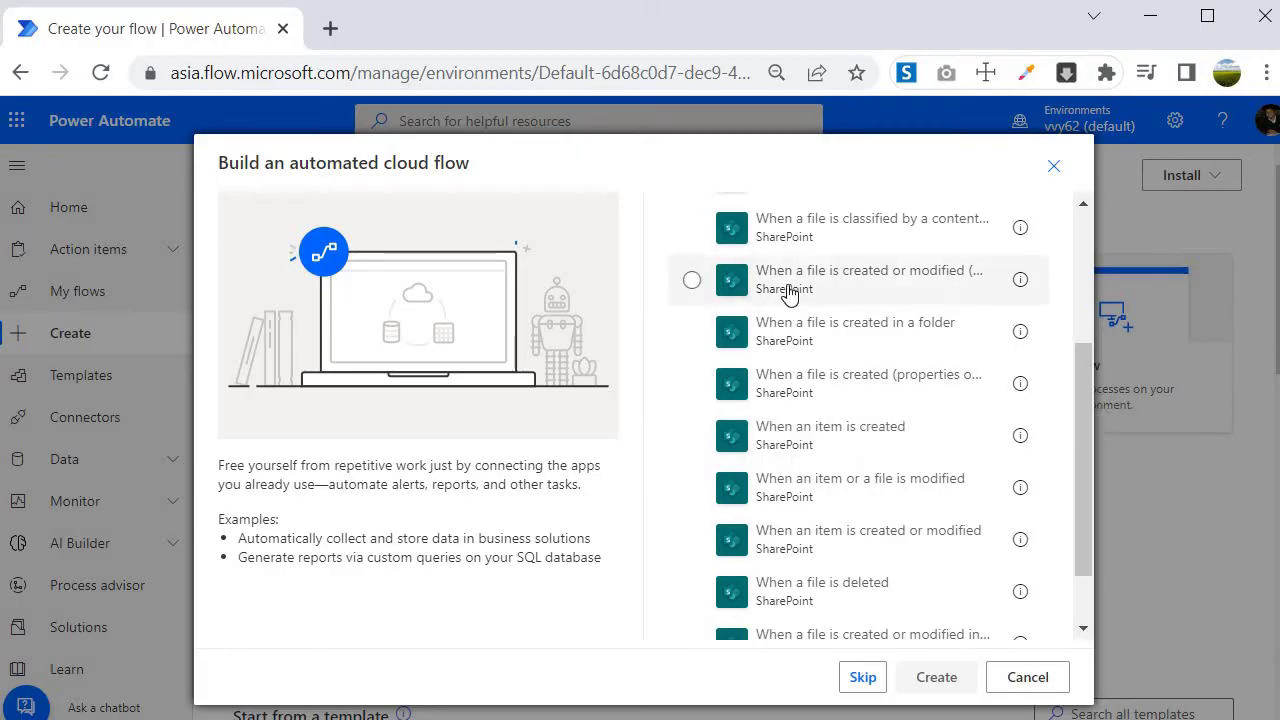
key(ctrl+a)
text(OneDrive)
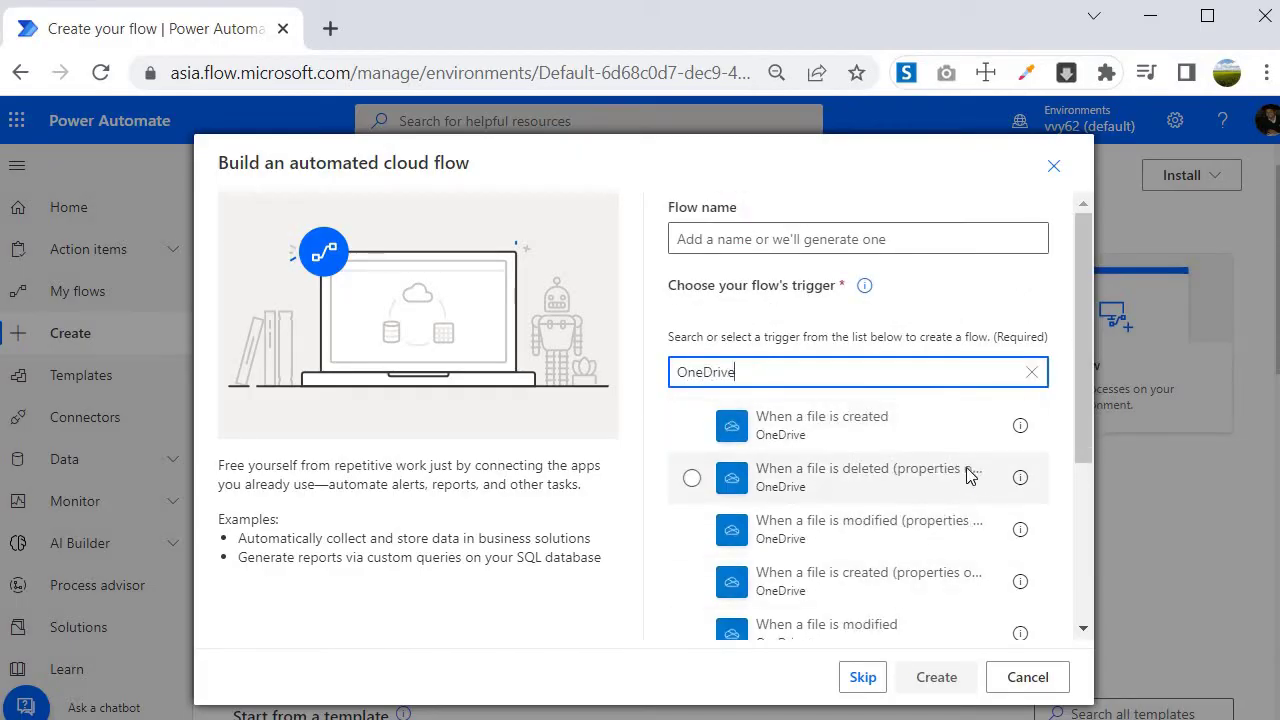
scroll(966, 475, down, 2)
scroll(826, 457, up, 2)
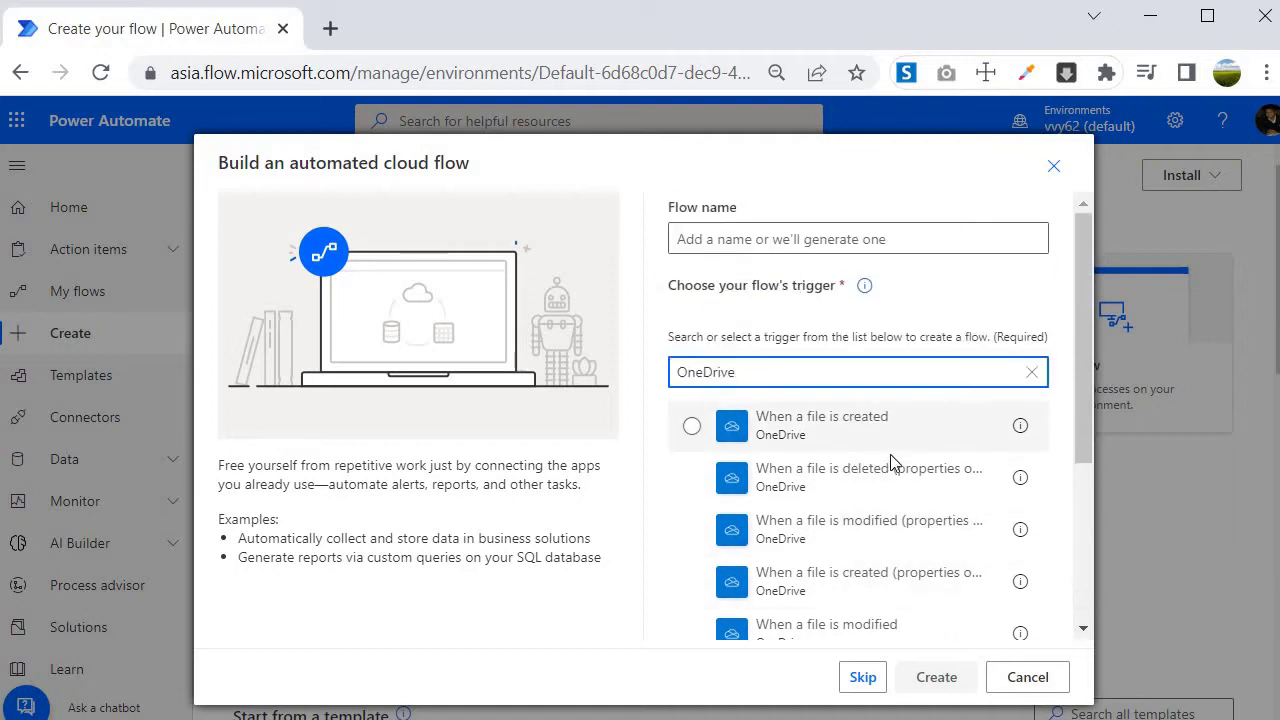
Search the triggers for 'Teams', scroll the results, then close the dialog without creating a flow
double_click(765, 370)
text(T)
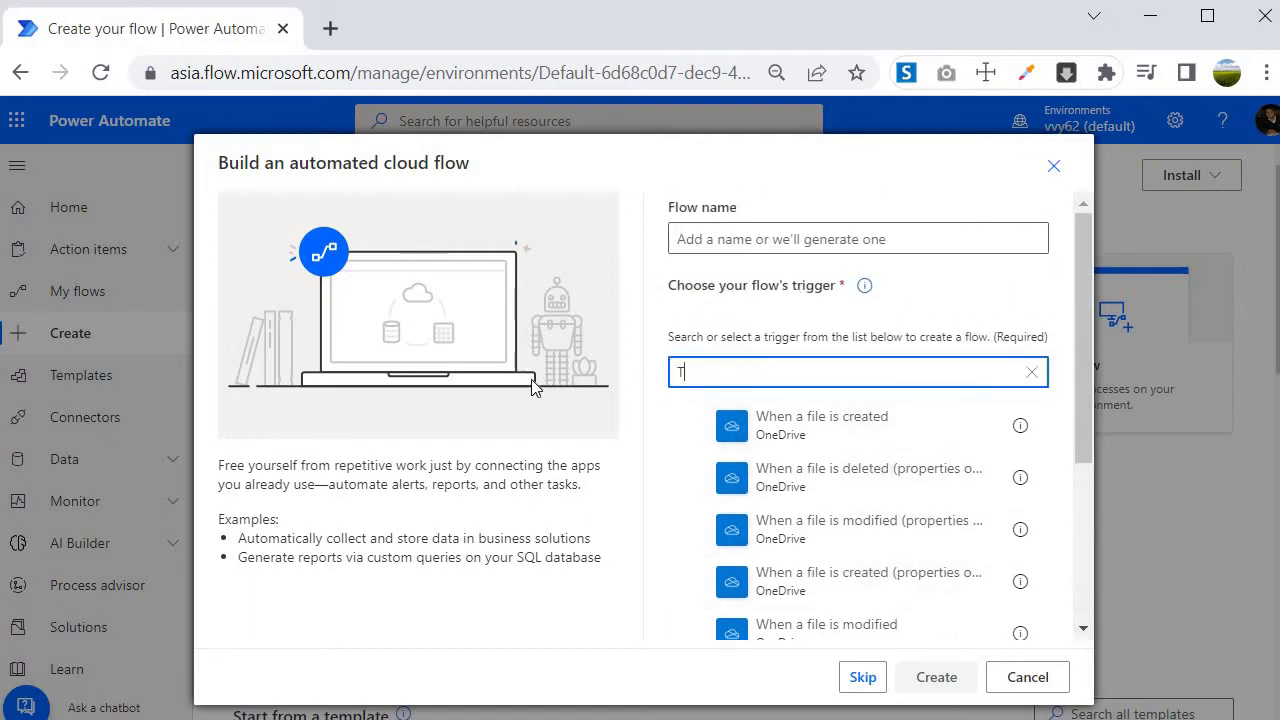
text(eams)
scroll(873, 452, down, 3)
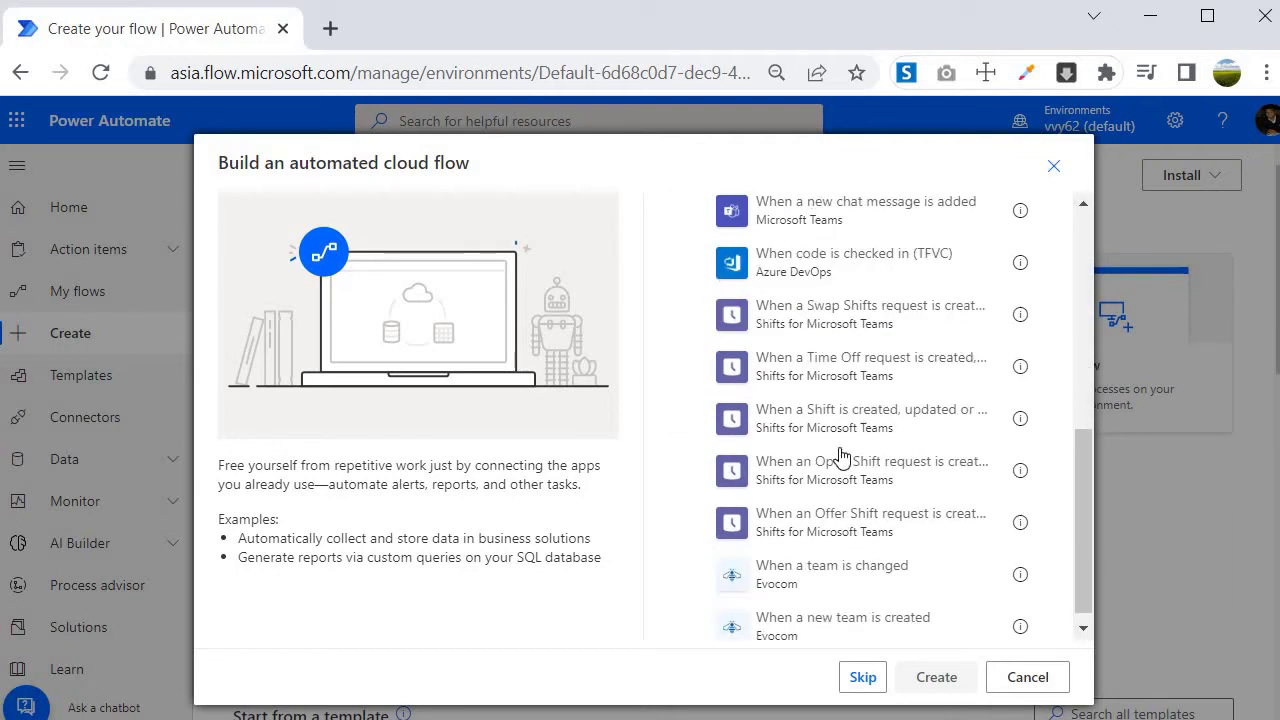
scroll(873, 455, down, 1)
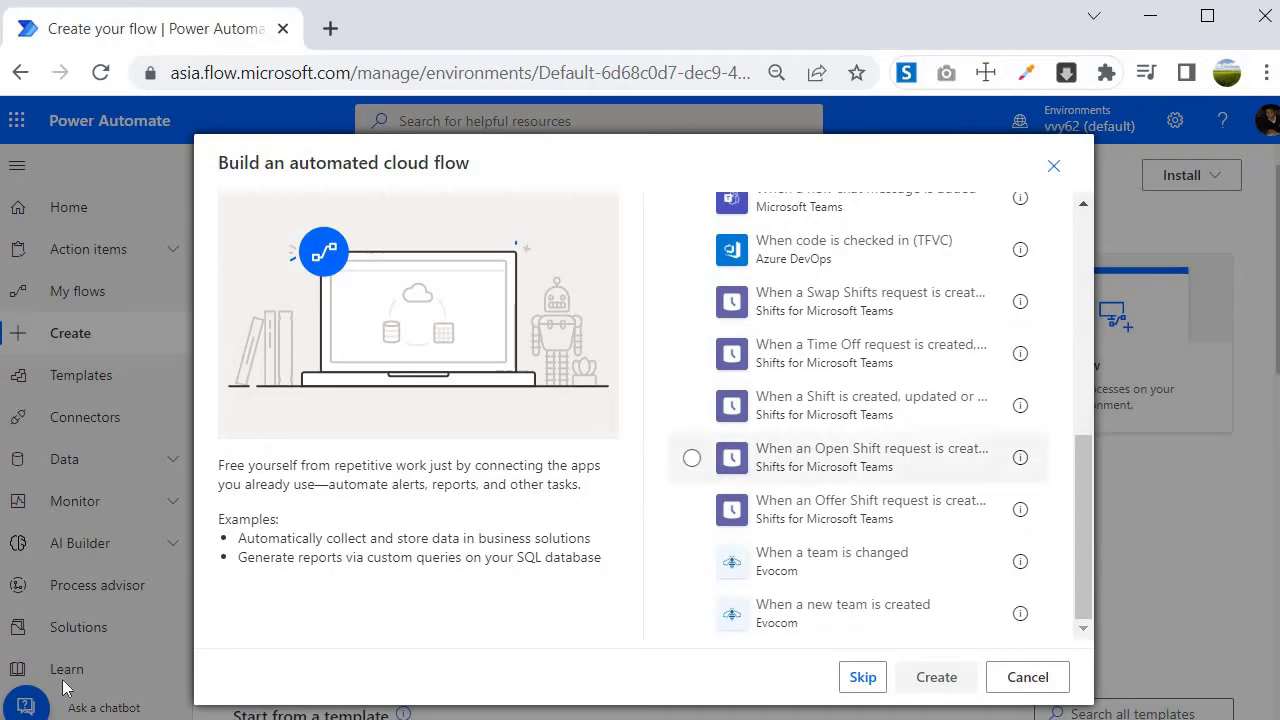
click(1058, 166)
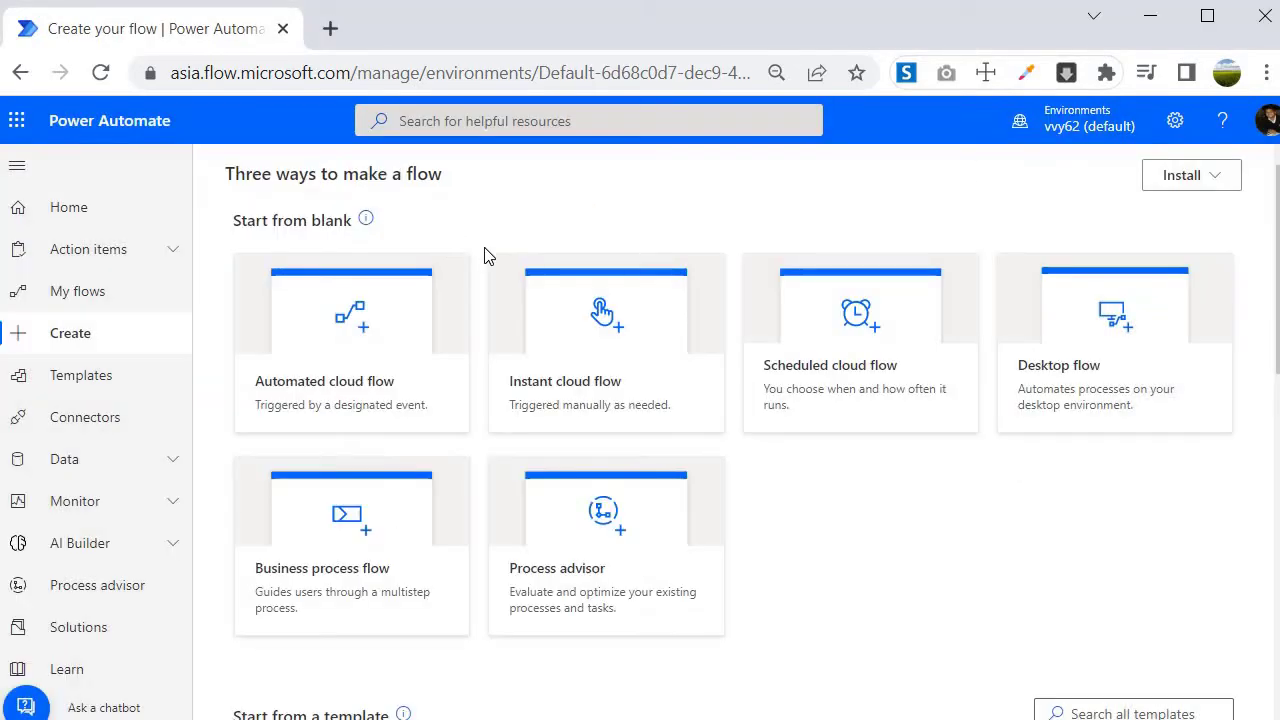
Open the Instant cloud flow card to show its manual triggers dialog
click(590, 318)
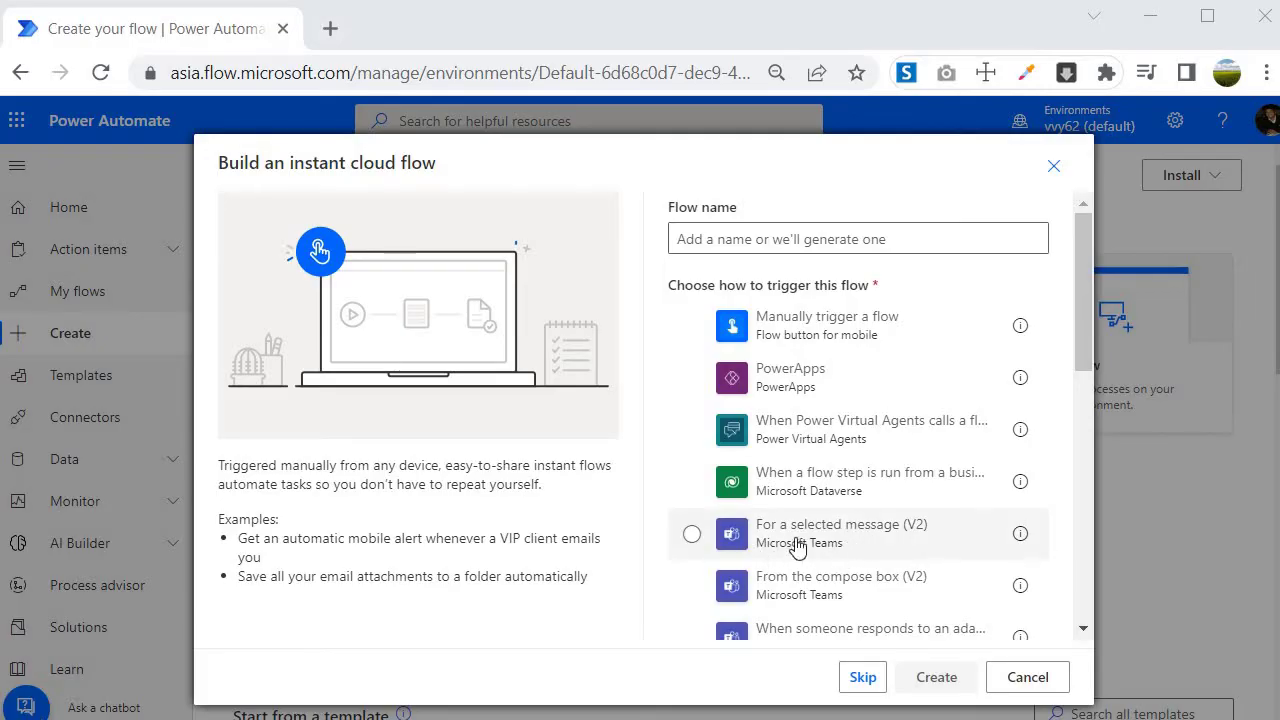
Scroll down through the instant cloud flow trigger list
scroll(695, 480, down, 1)
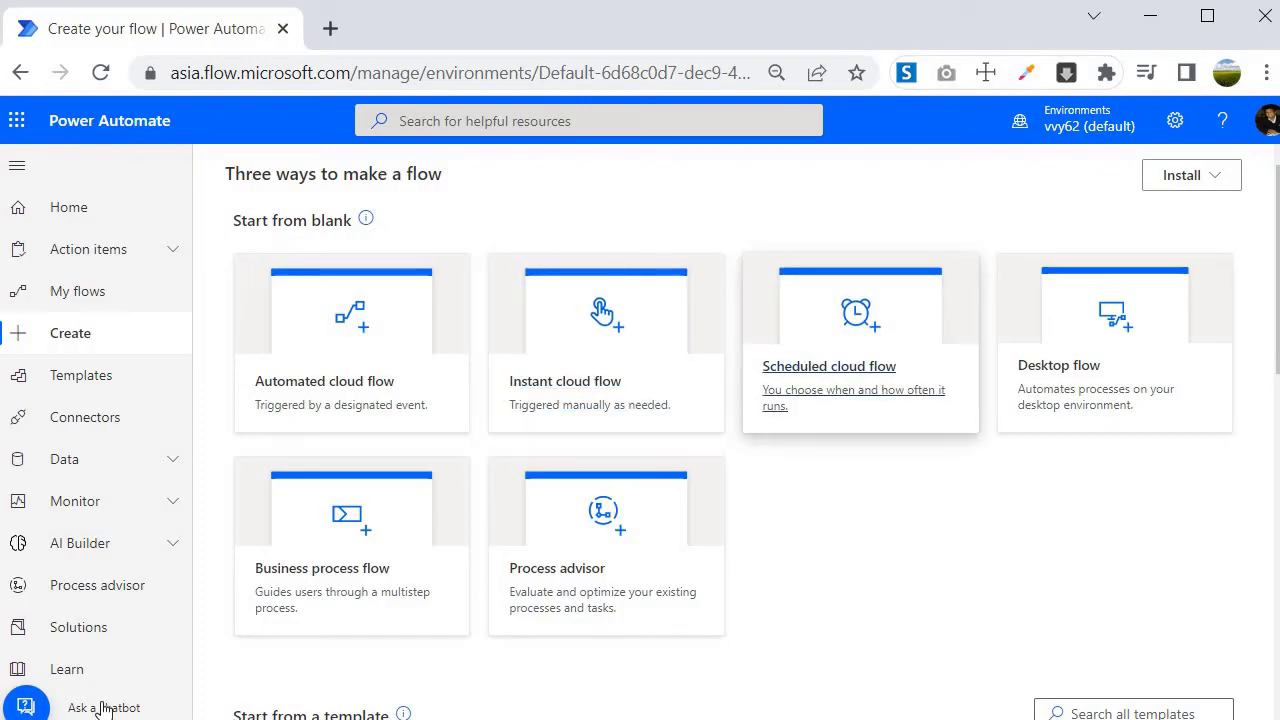
Open Scheduled cloud flow, set Repeat every to Week, then close it uncreated
click(847, 338)
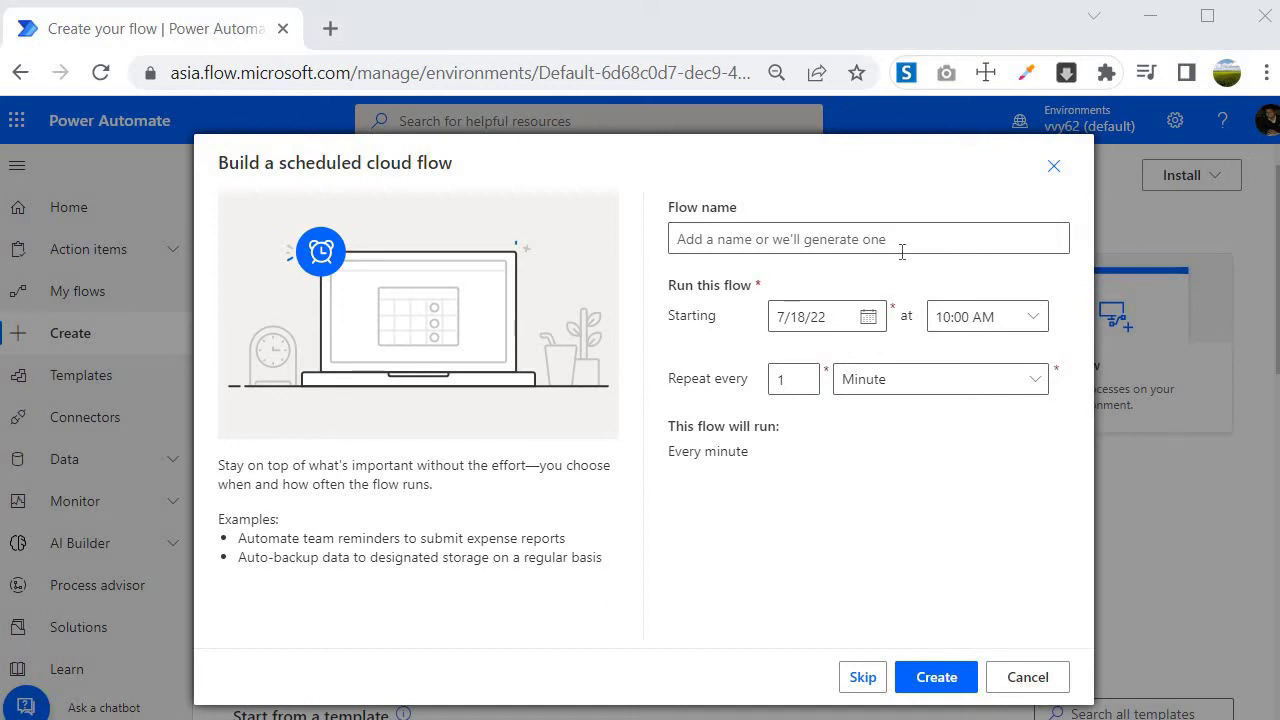
click(1031, 390)
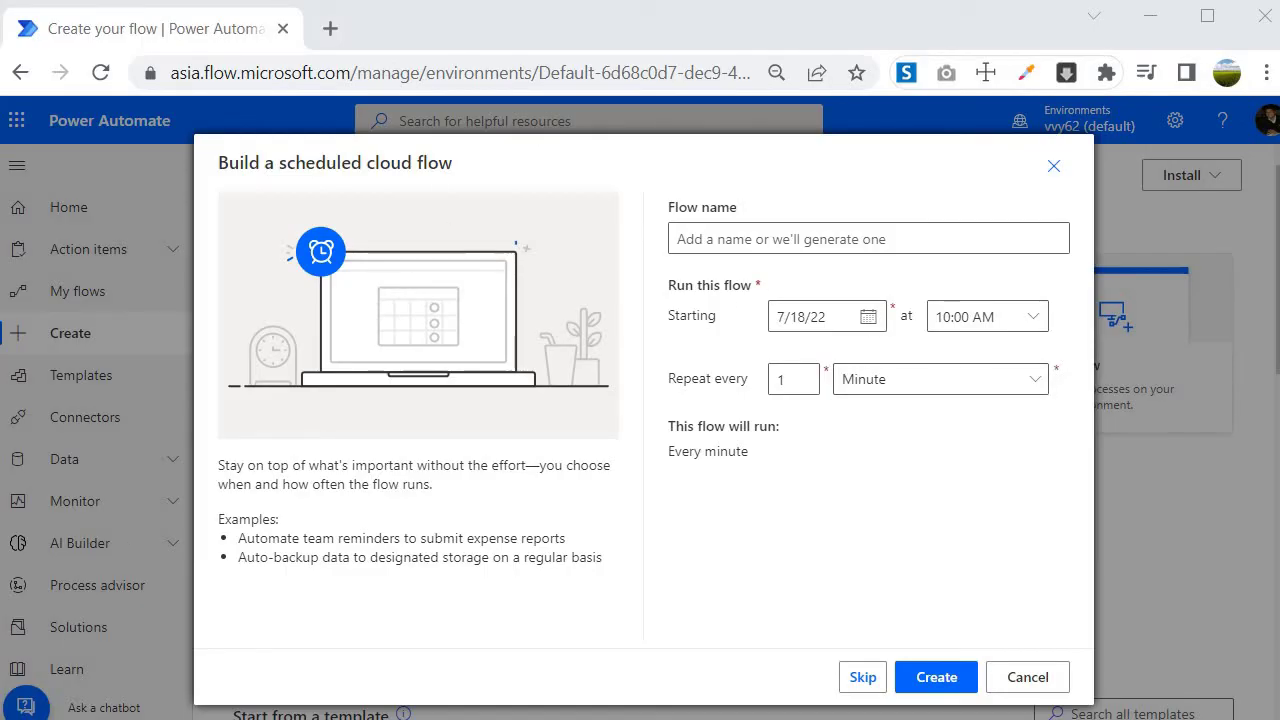
click(895, 379)
click(866, 452)
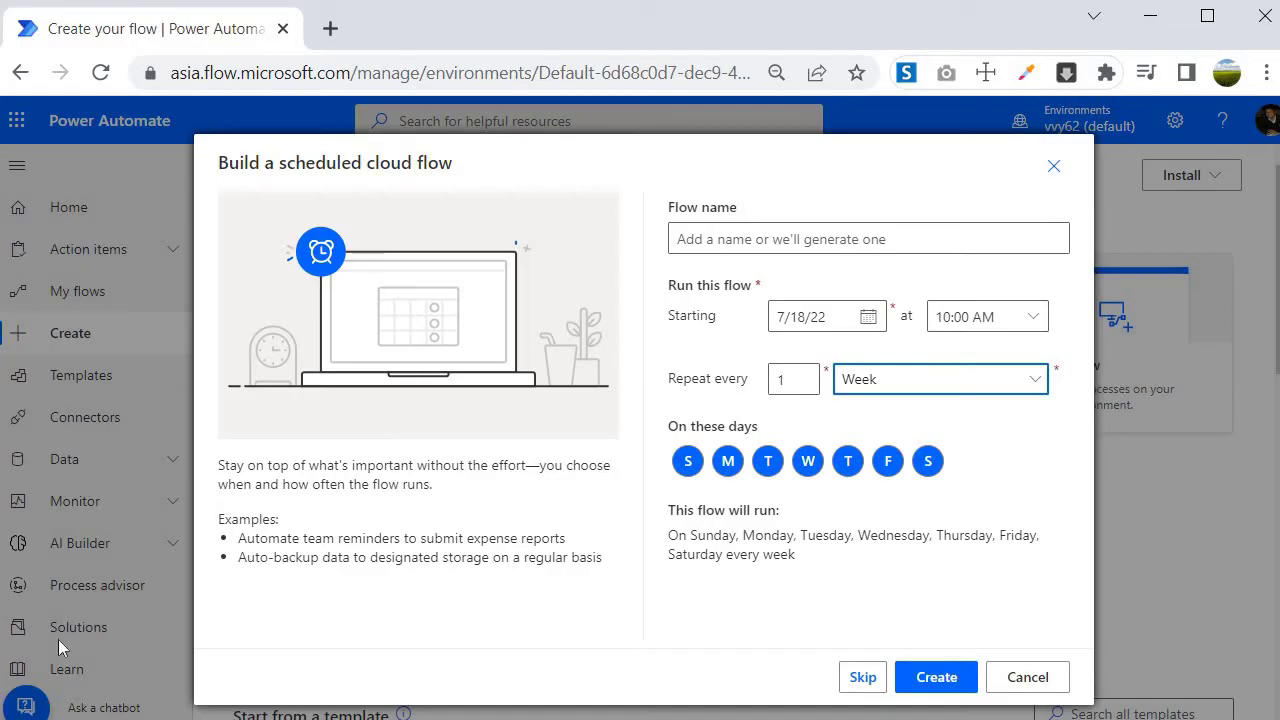
click(1056, 168)
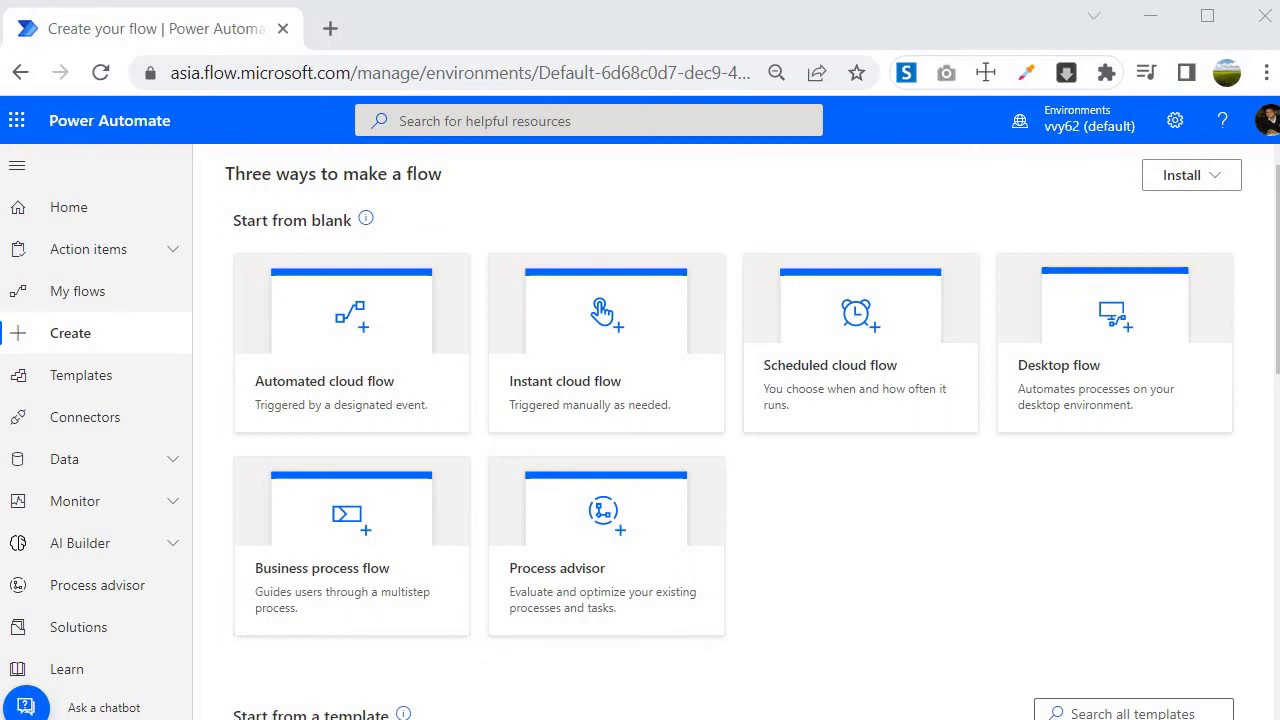
Open the Desktop flow setup, launch Power Automate for desktop, and dismiss the browser prompt
click(1095, 395)
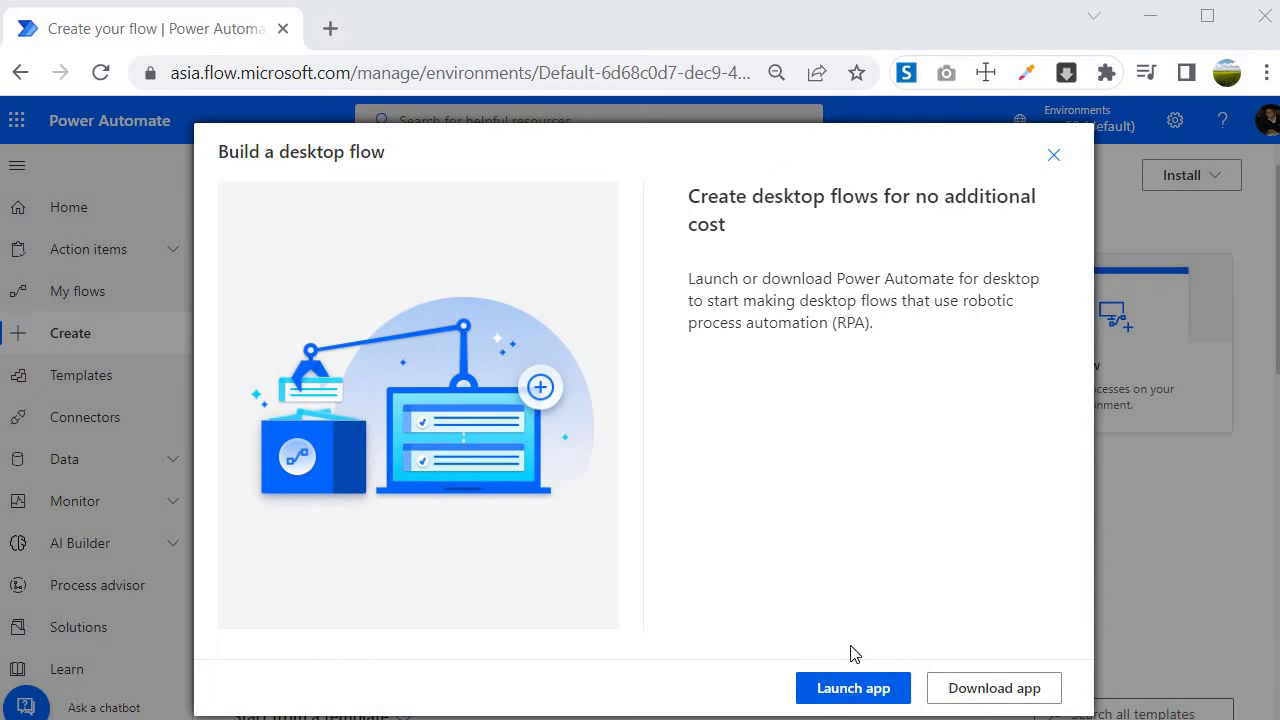
click(843, 694)
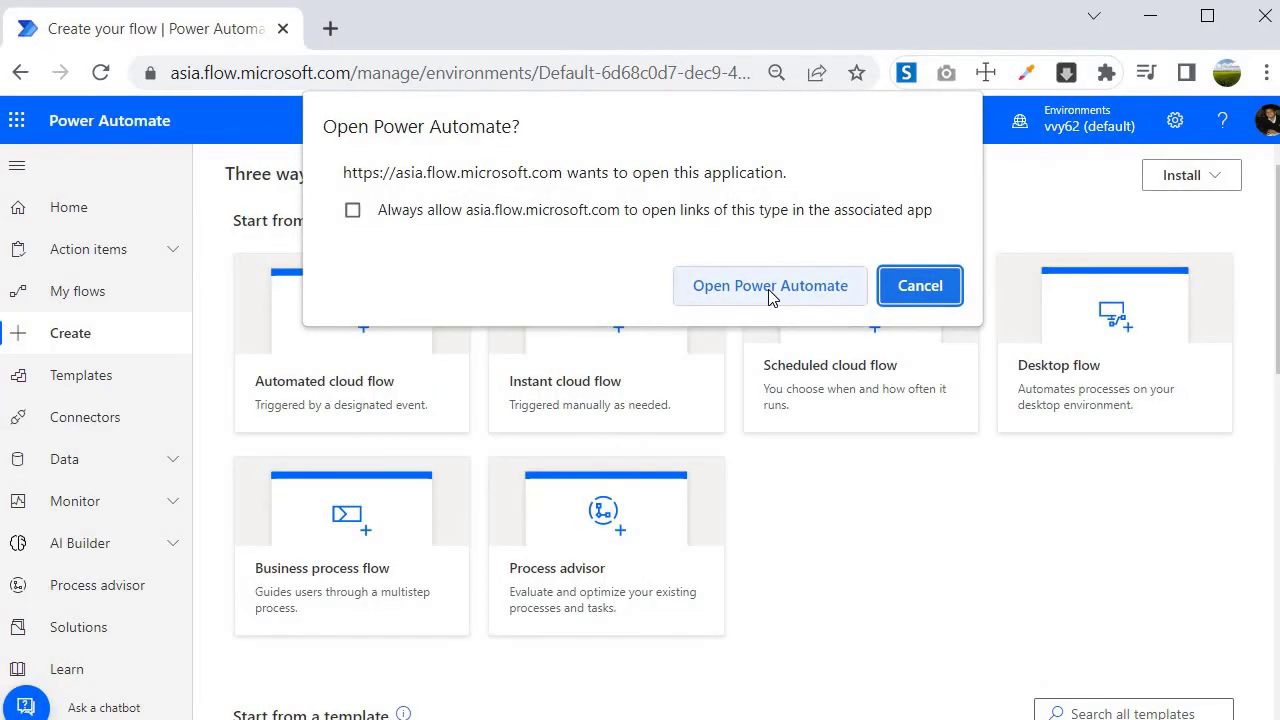
key(Escape)
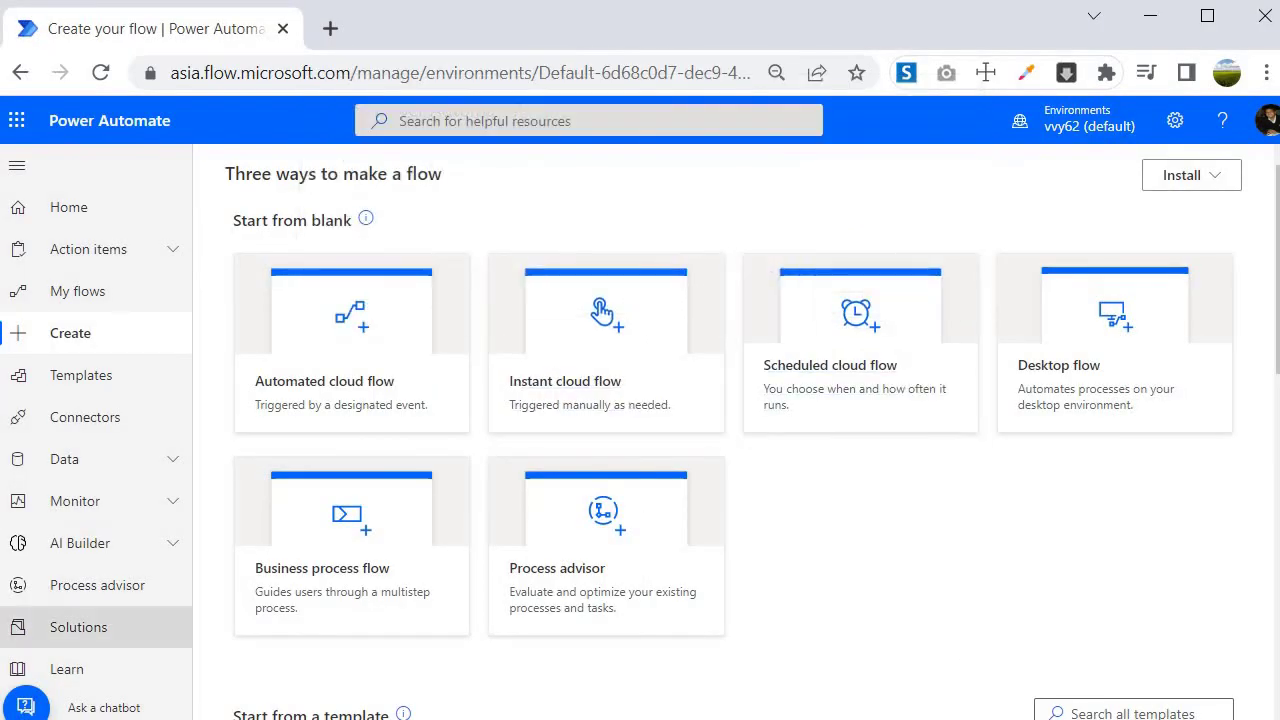